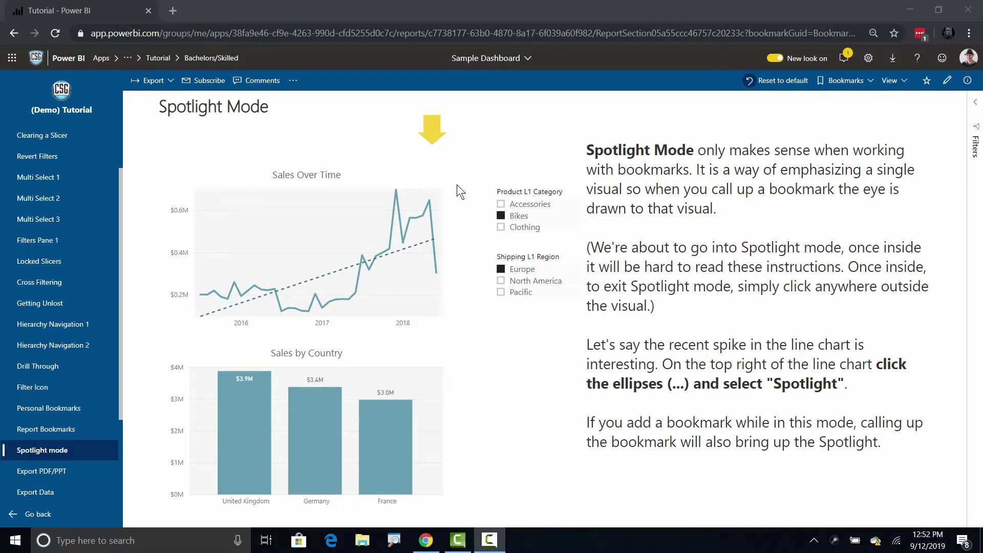
click(501, 216)
click(501, 269)
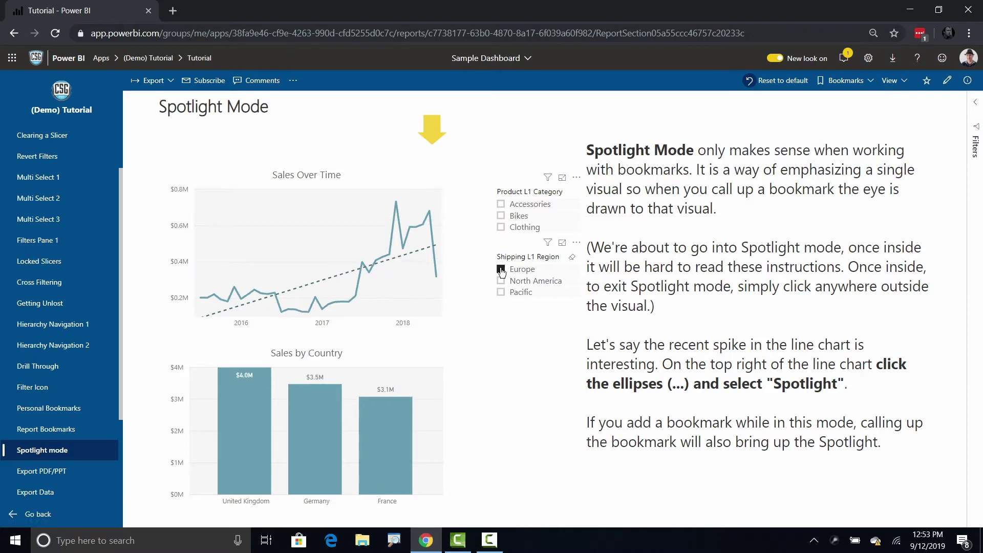
click(501, 218)
click(501, 269)
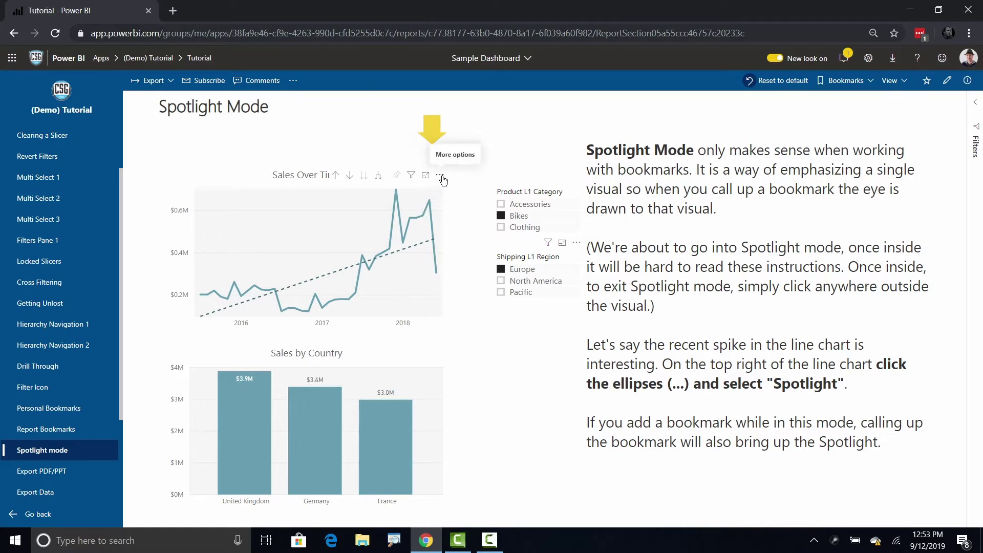
Turn on Spotlight for the Sales Over Time line chart through its More options menu.
click(441, 176)
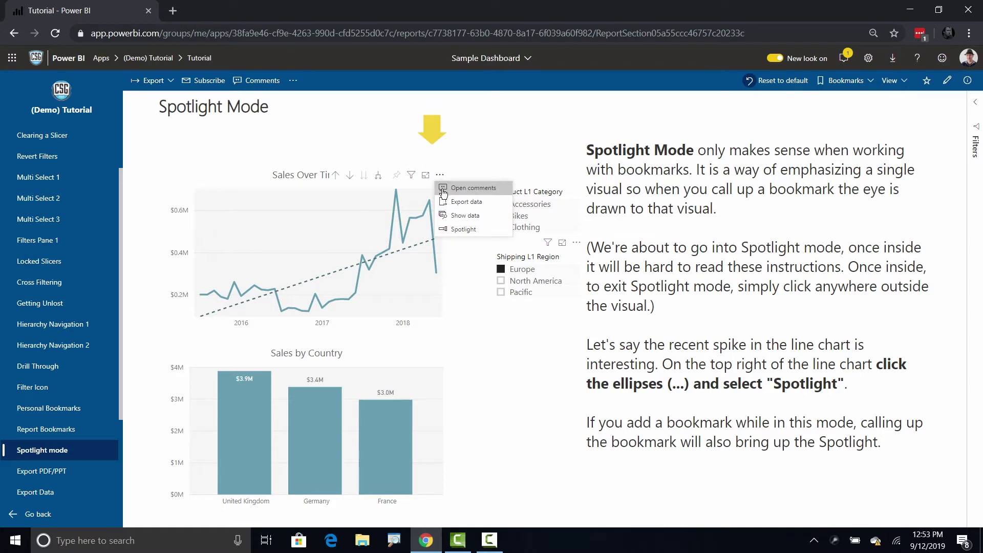
click(452, 235)
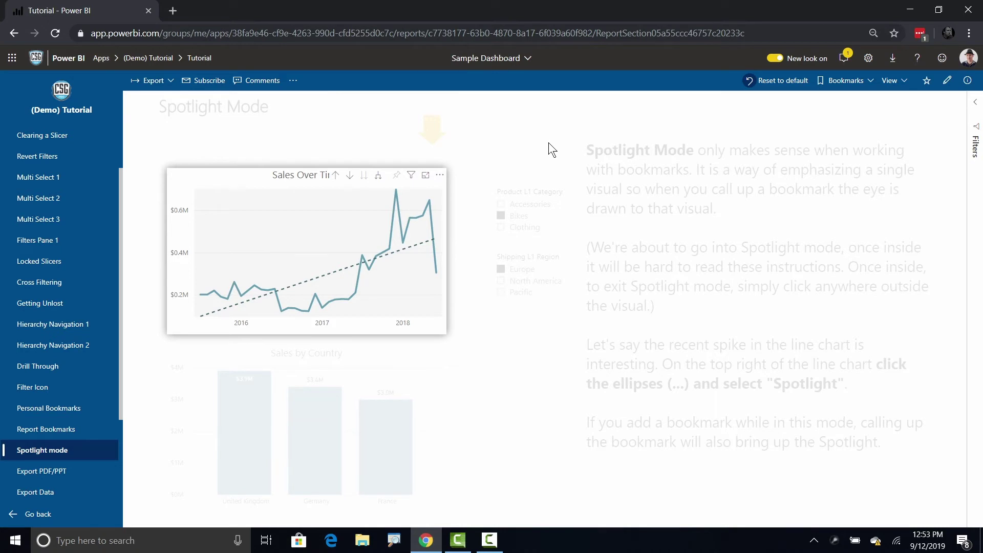
click(508, 142)
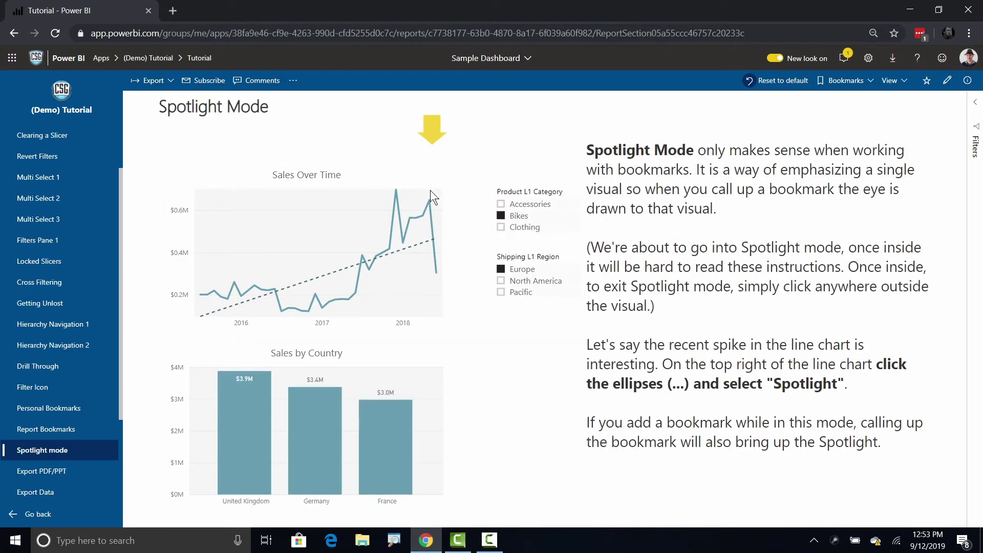
click(440, 175)
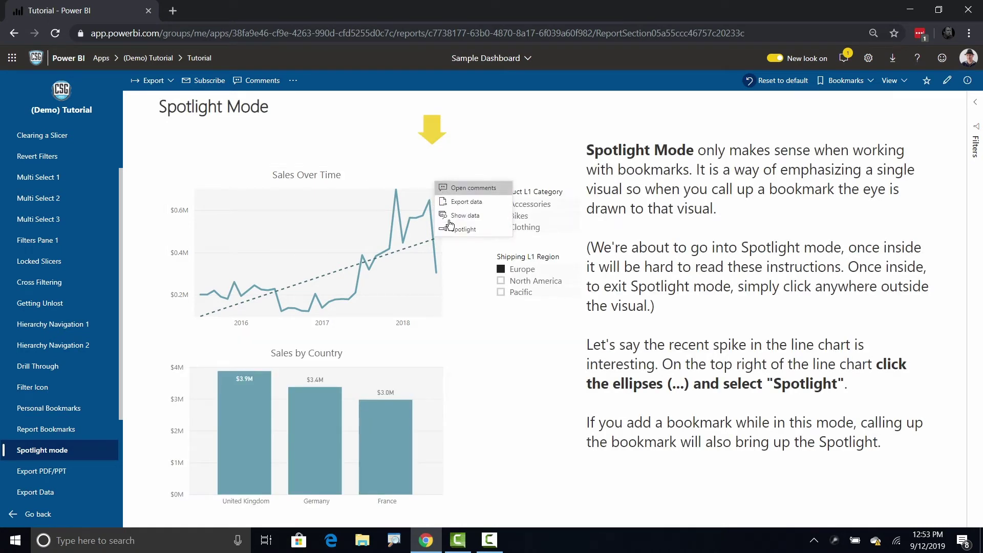
click(456, 234)
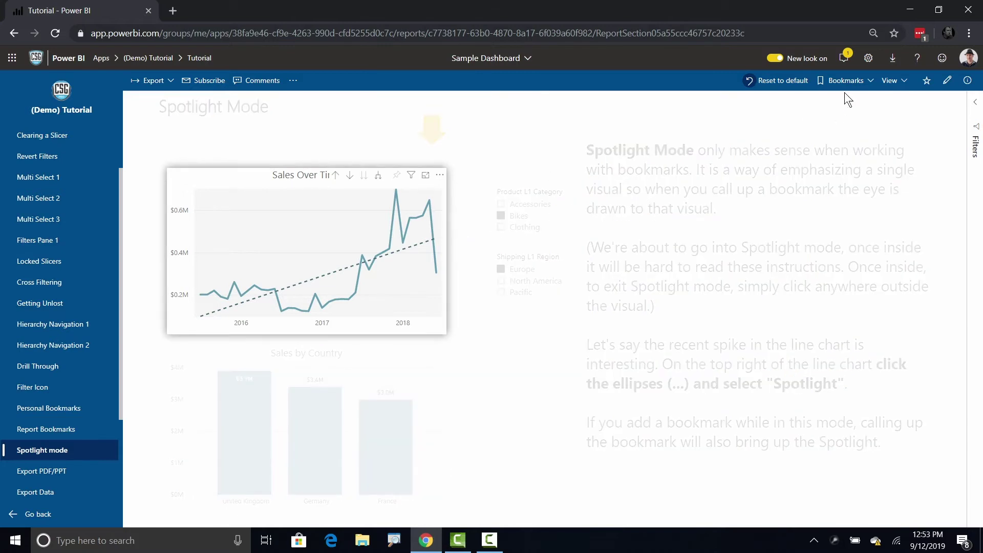
Add a personal bookmark named 'Sales Spike' capturing the spotlighted line chart view.
click(869, 84)
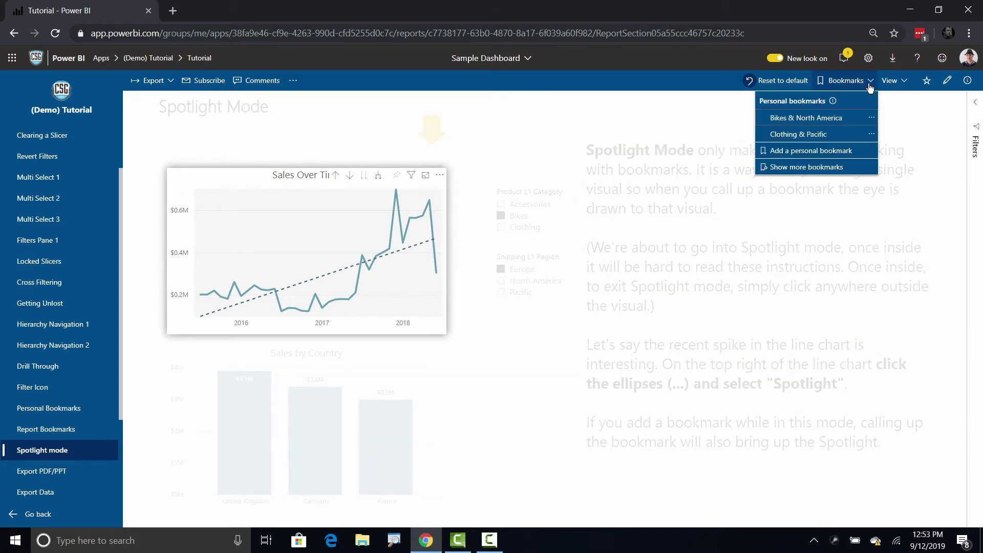
click(816, 160)
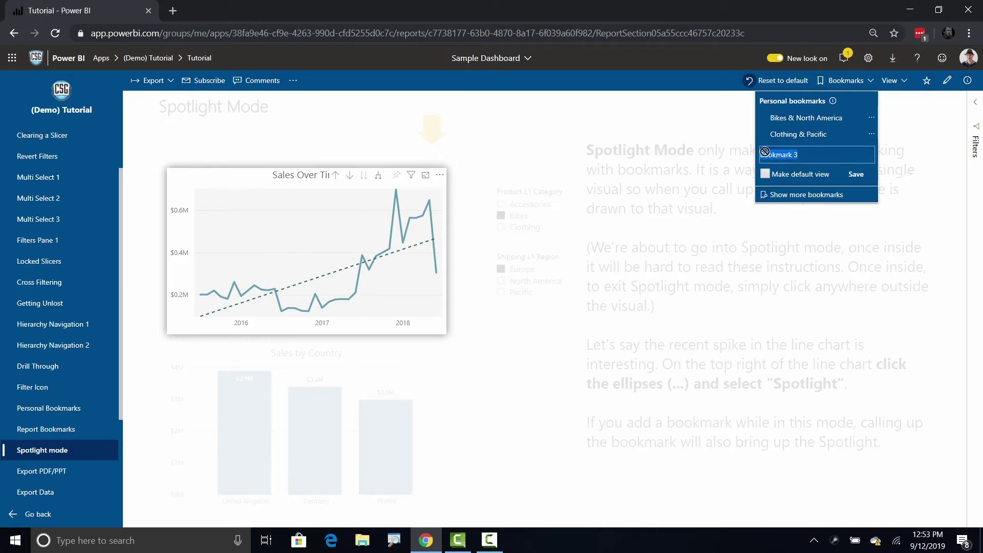
text(Sales Spike)
key(Return)
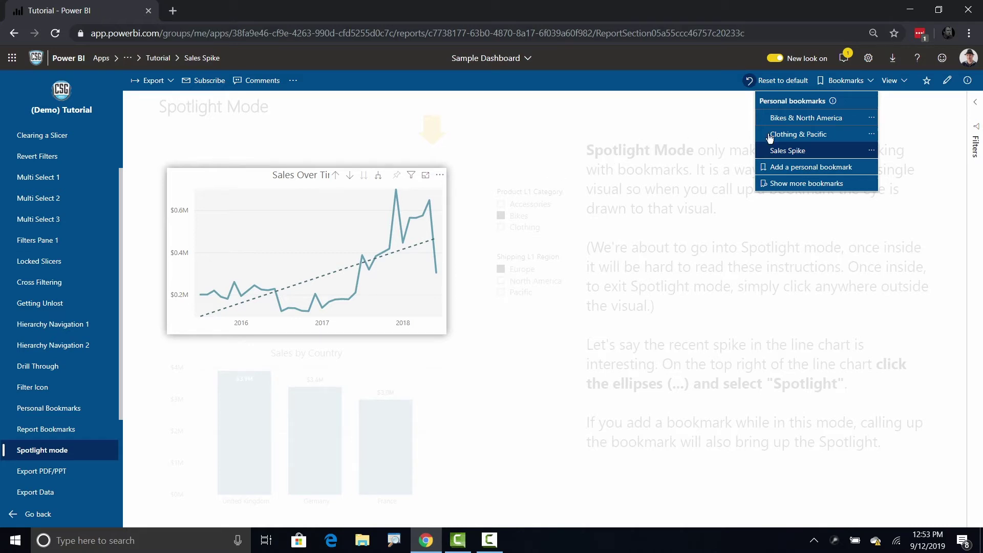
drag(771, 134, 686, 137)
End the spotlight and clear the Bikes and Europe slicer filters.
click(512, 159)
click(512, 218)
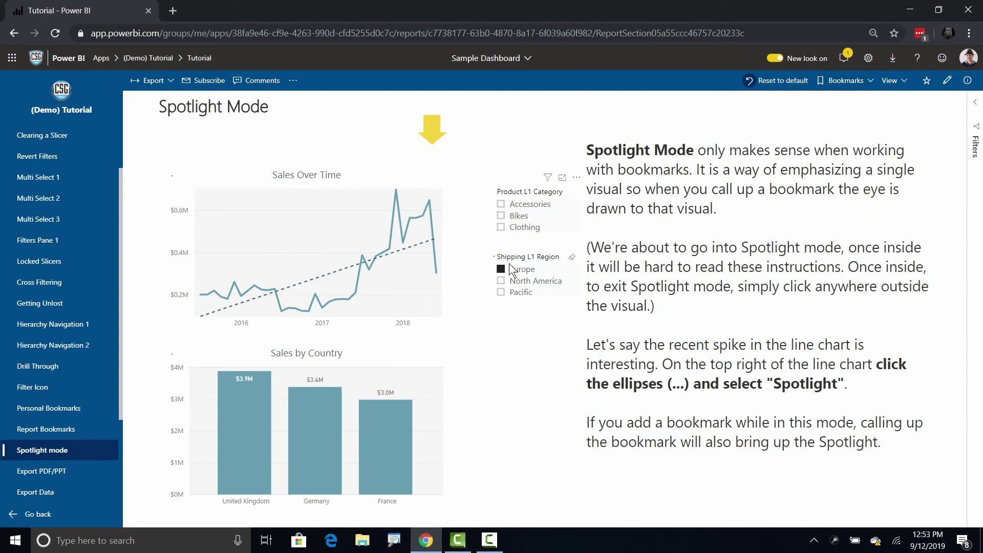
click(504, 269)
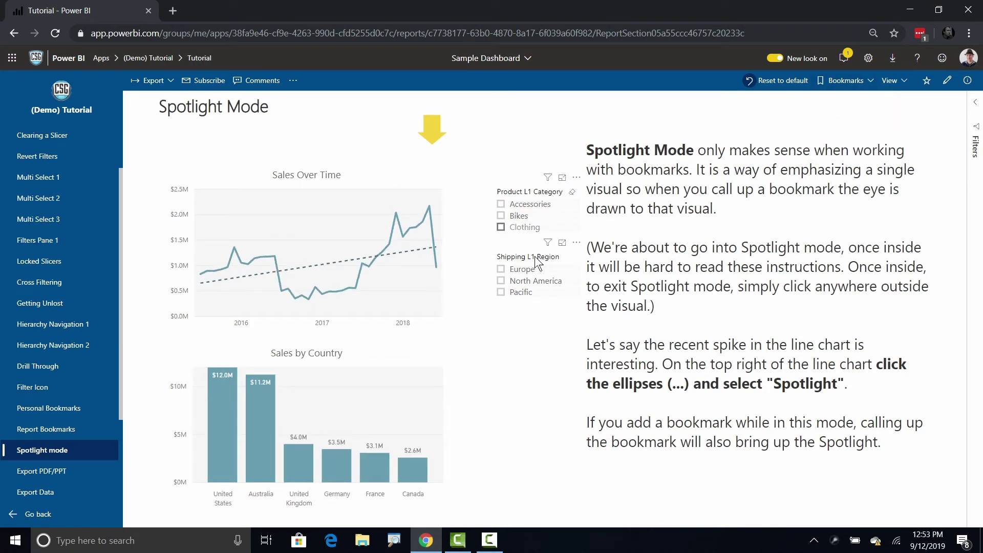
Apply the Sales Spike bookmark, exit spotlight, and remove Bikes from the product filter.
click(874, 85)
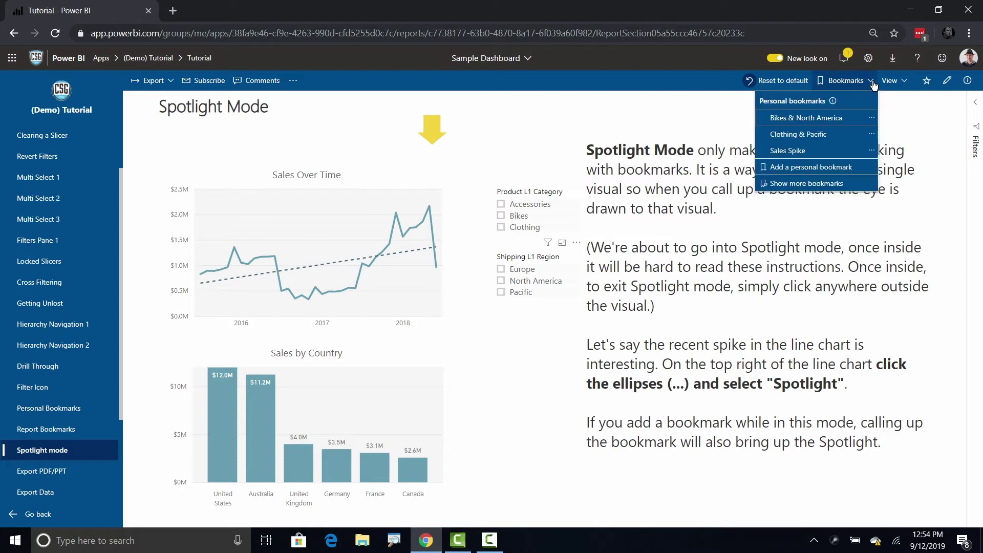
click(806, 146)
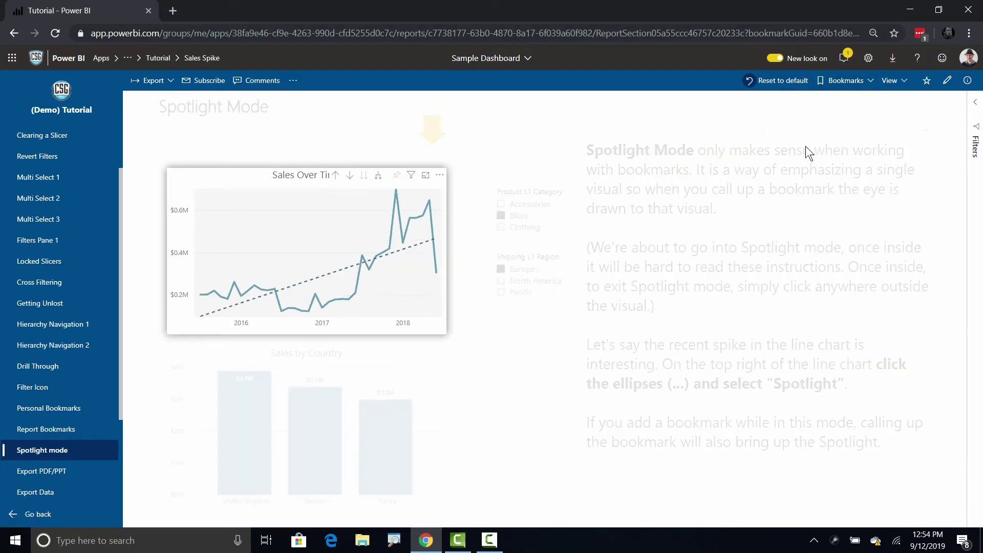
click(465, 211)
click(500, 216)
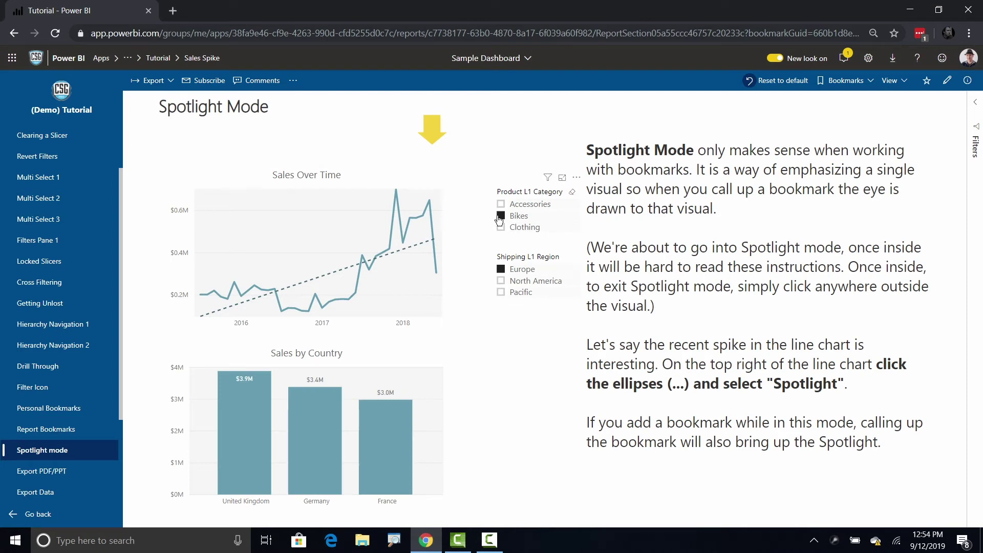
click(501, 269)
click(501, 227)
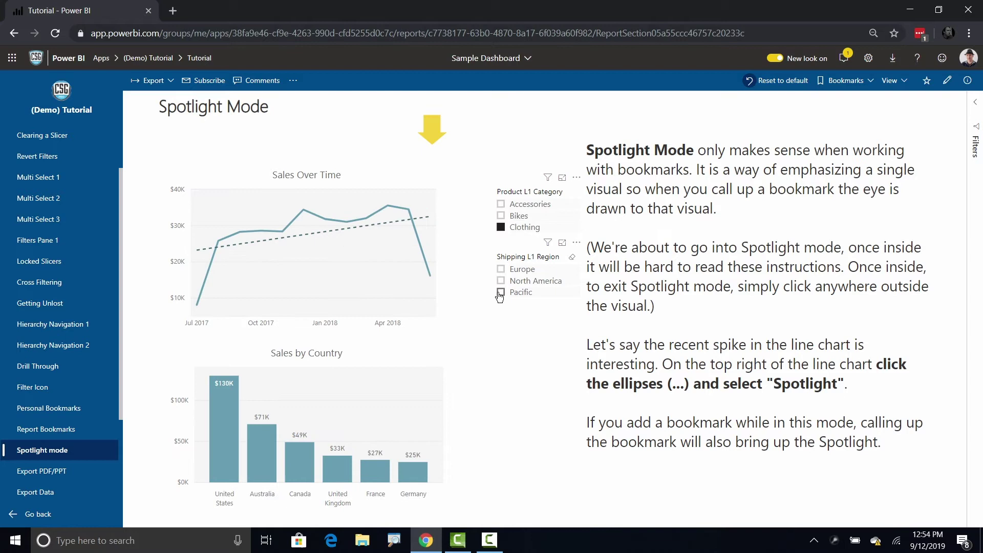
click(501, 292)
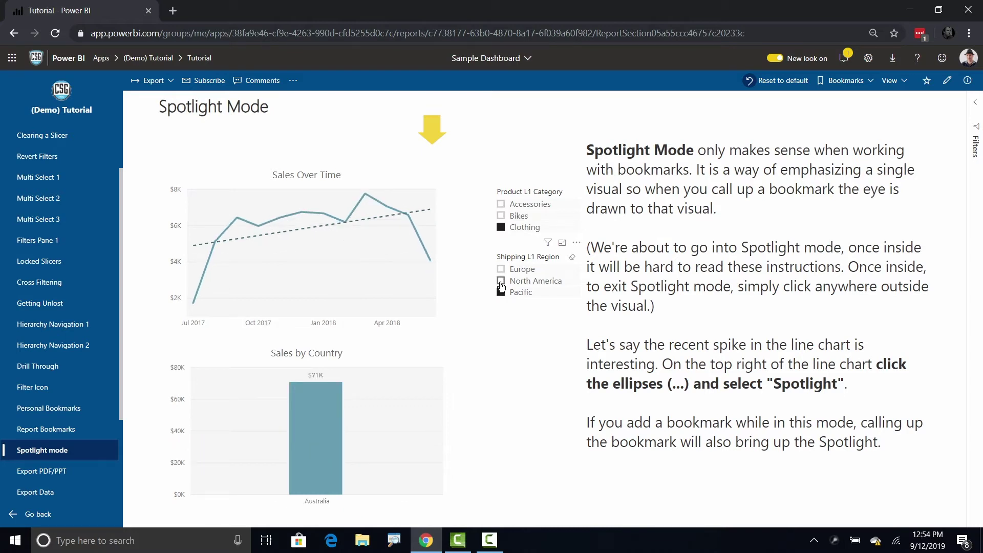
click(501, 281)
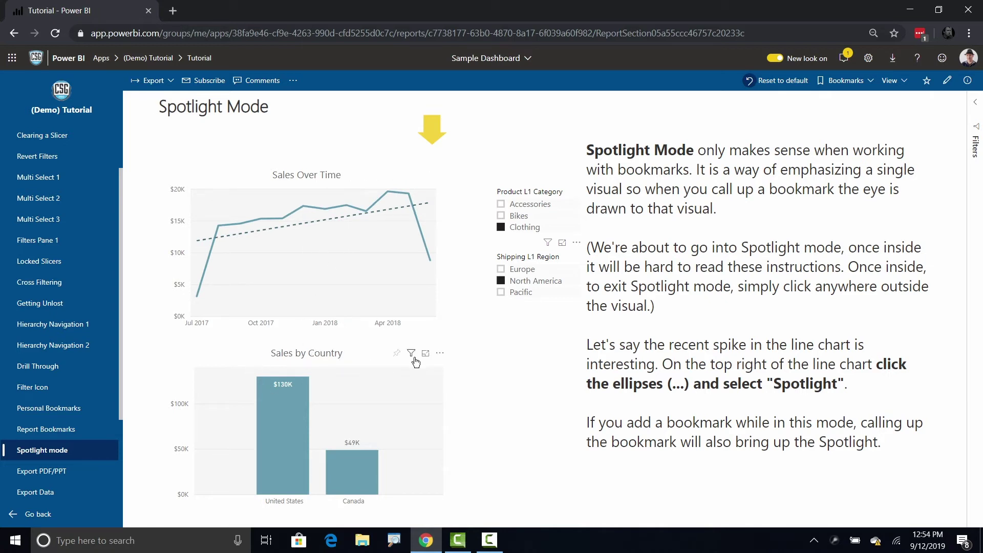
Spotlight the Sales by Country chart, then add a personal bookmark named 'Big Sales Canada'.
click(441, 354)
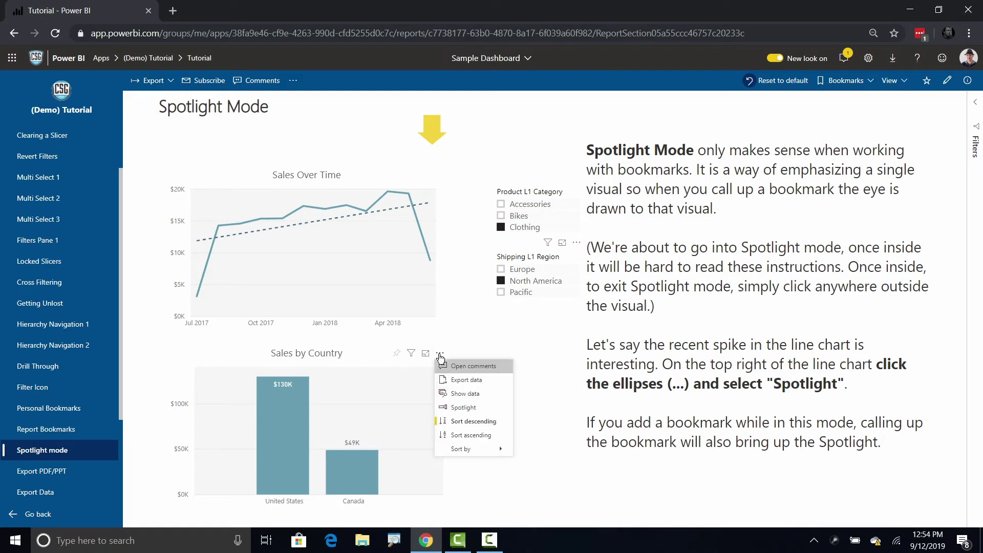
click(465, 408)
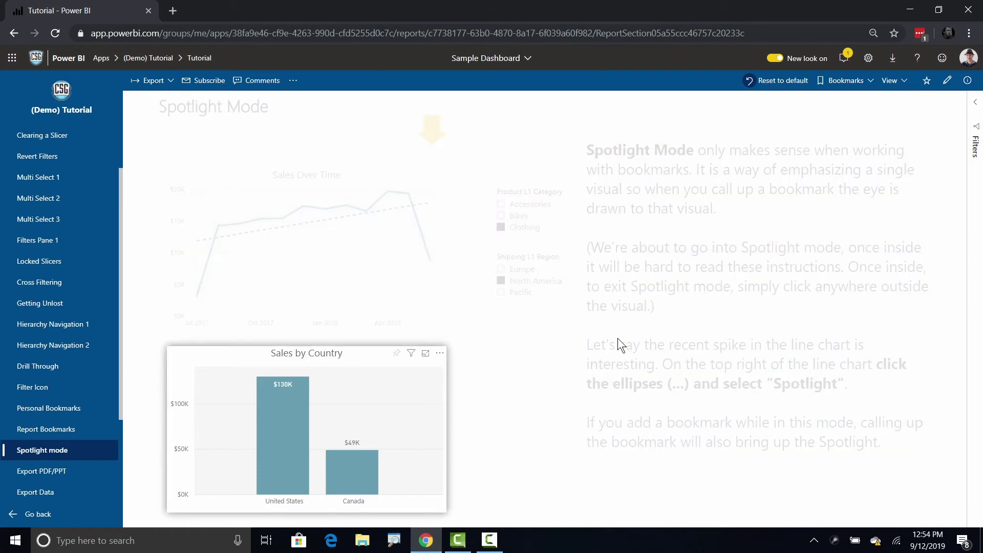
click(860, 90)
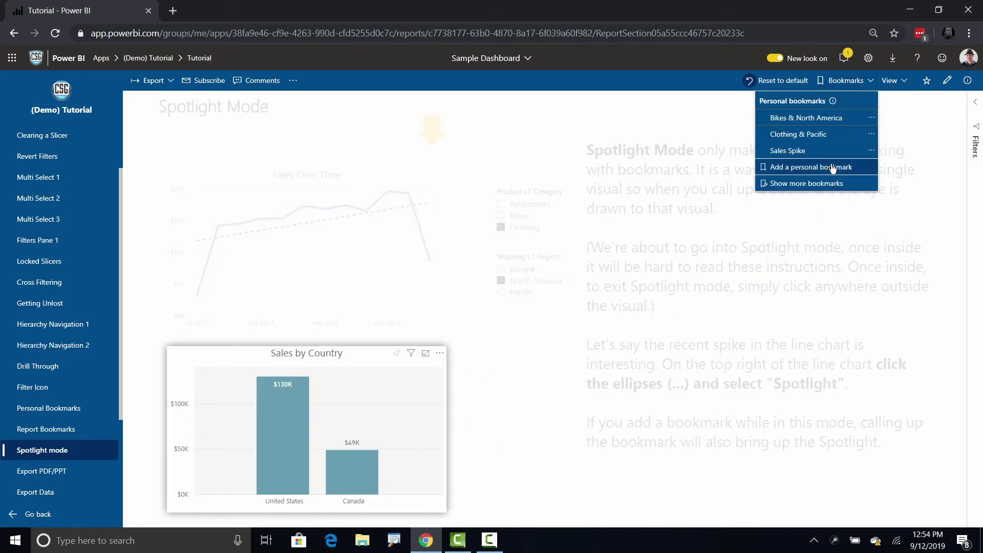
click(815, 167)
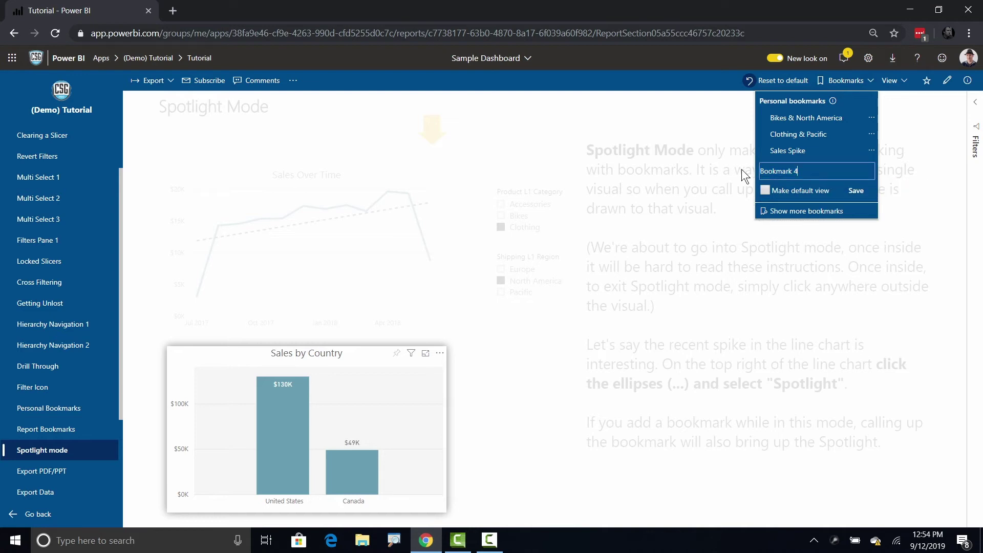
text(Big Sales Canada)
key(Return)
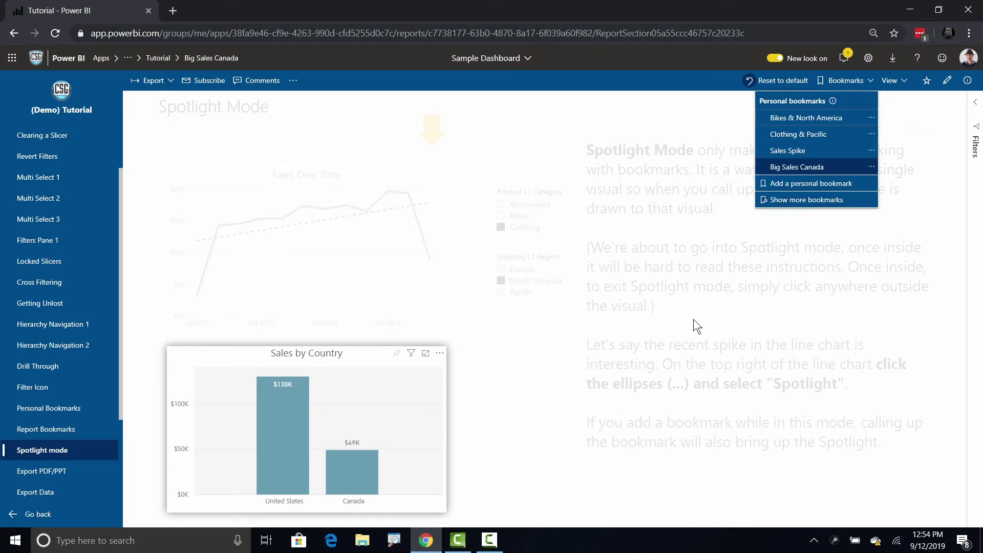
Apply the Sales Spike and Big Sales Canada bookmarks in turn, then exit spotlight.
click(787, 151)
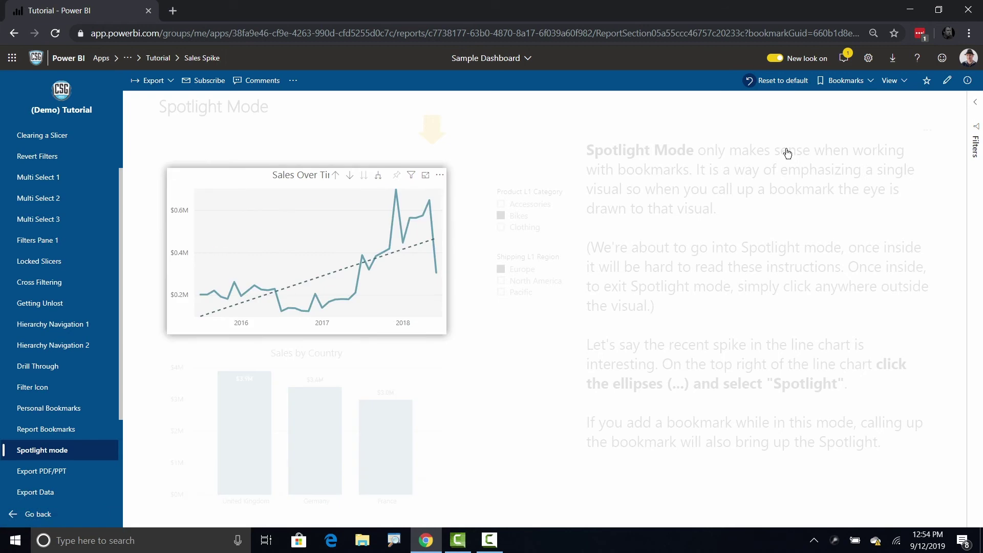
click(854, 81)
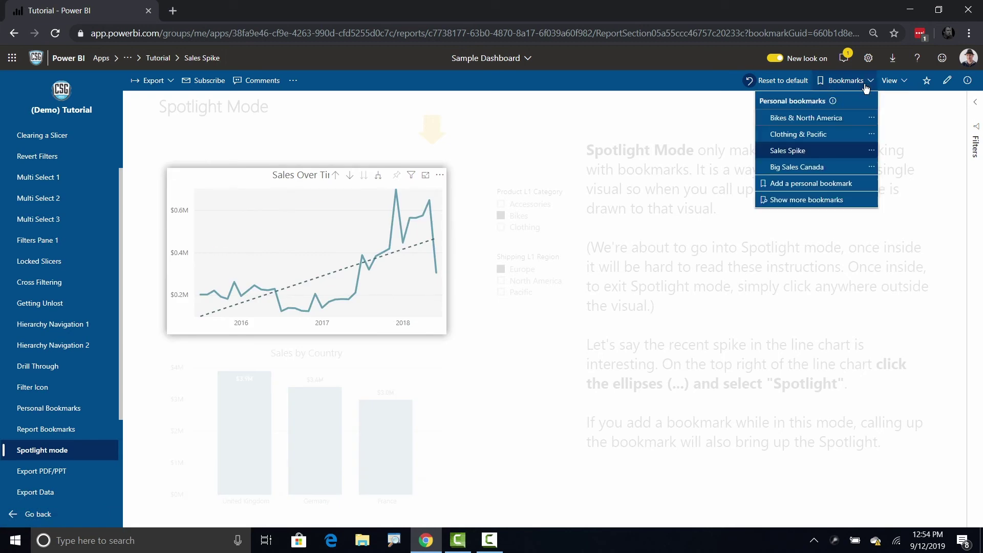
click(832, 167)
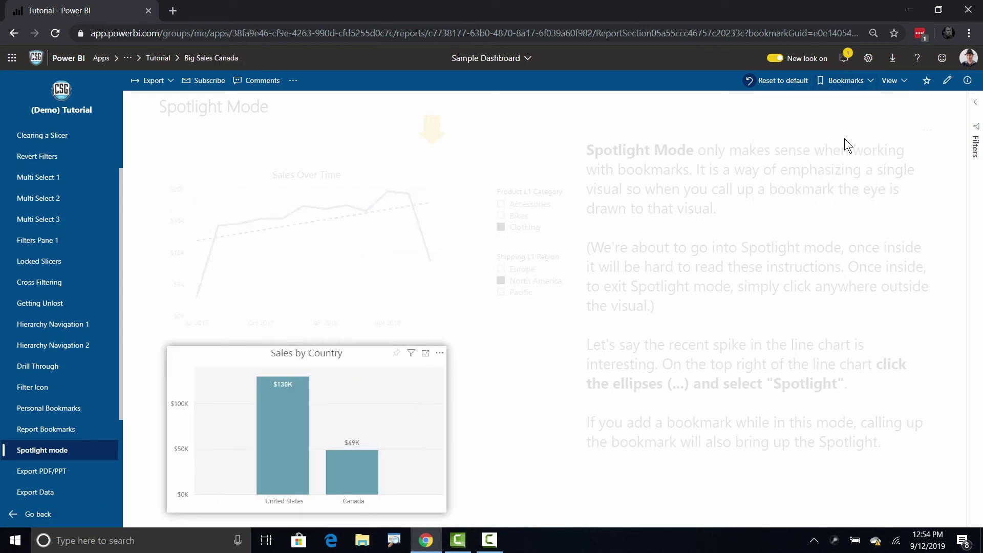
click(470, 244)
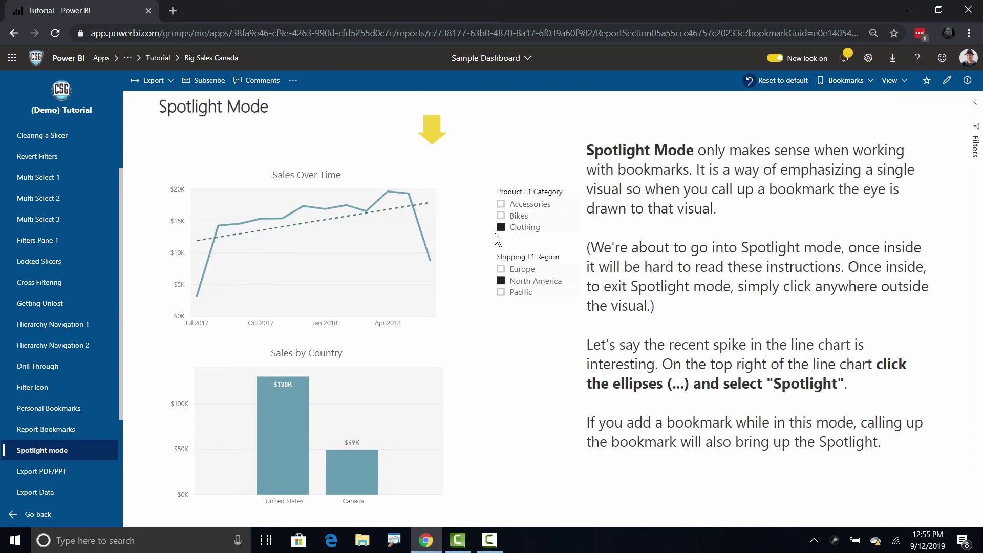
In the full Bookmarks pane, expand Personal bookmarks and apply Clothing & Pacific.
click(905, 83)
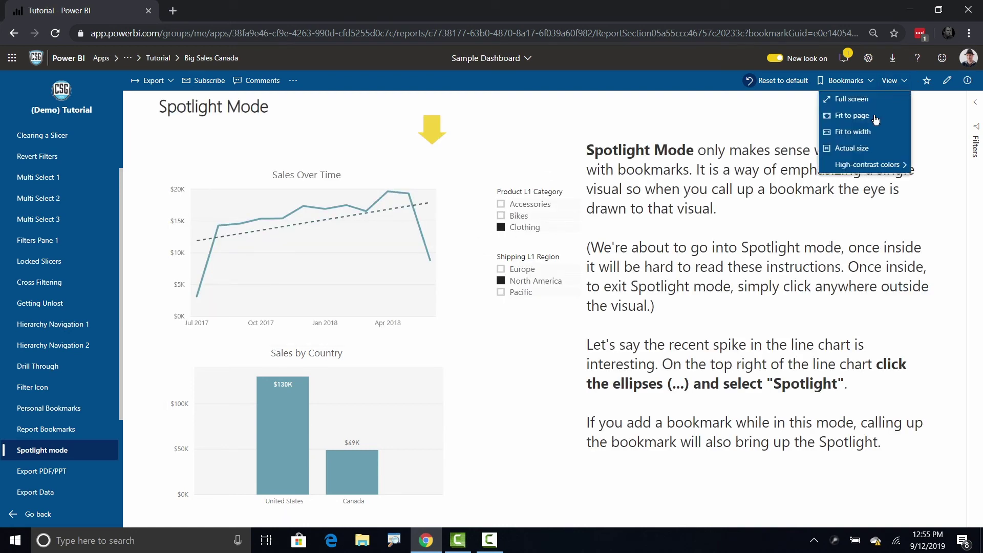
click(868, 84)
click(817, 200)
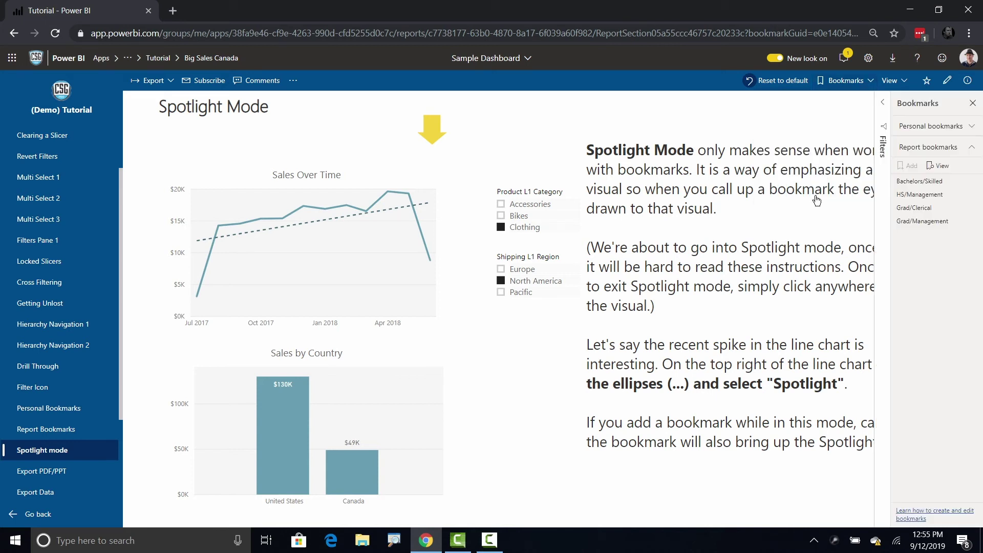
click(930, 126)
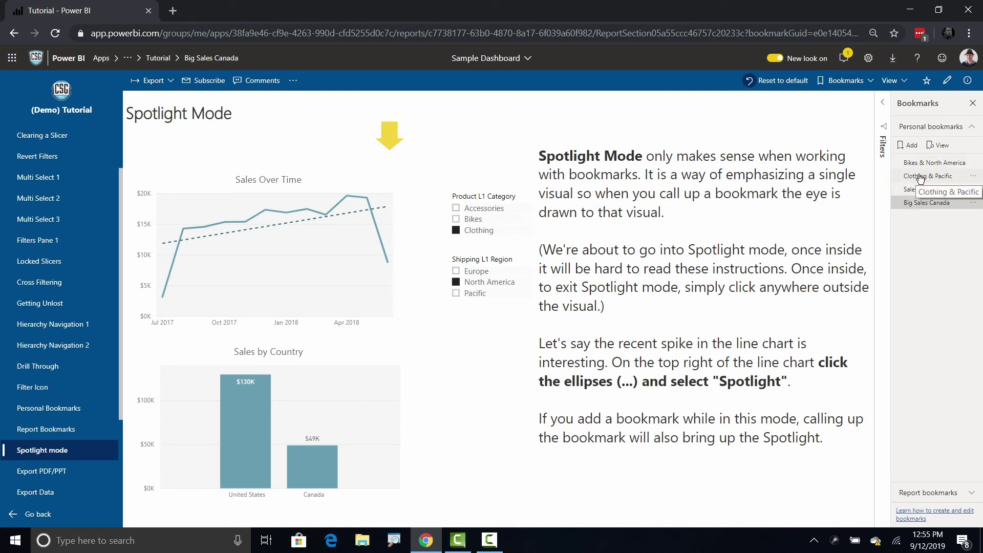
click(921, 176)
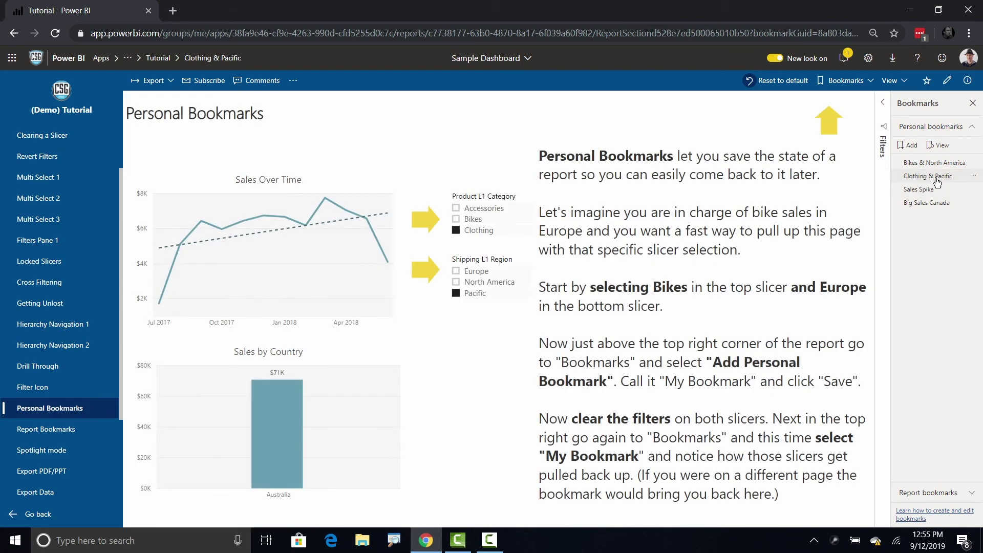
Step through the bookmarks in View mode: Clothing & Pacific, Sales Spike, then Big Sales Canada.
click(940, 145)
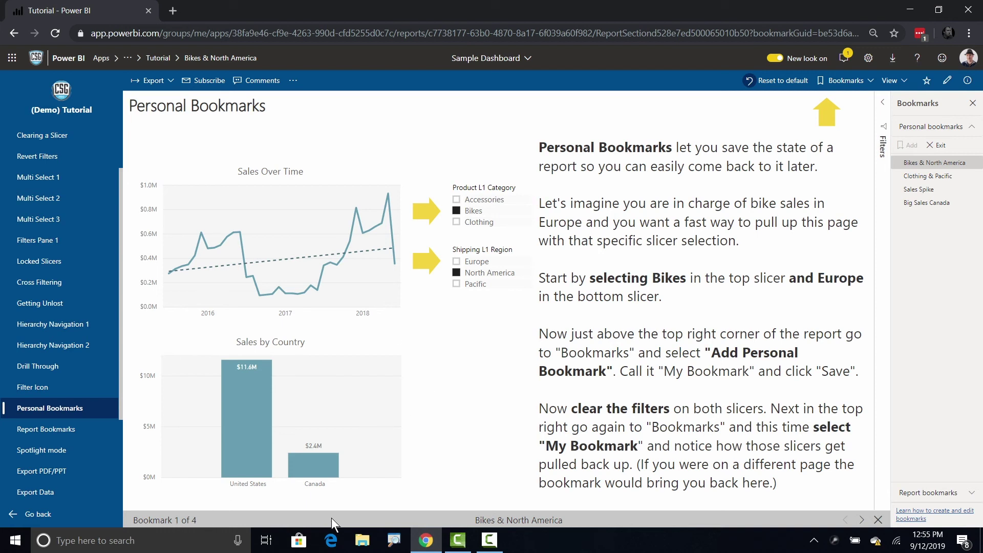
click(864, 522)
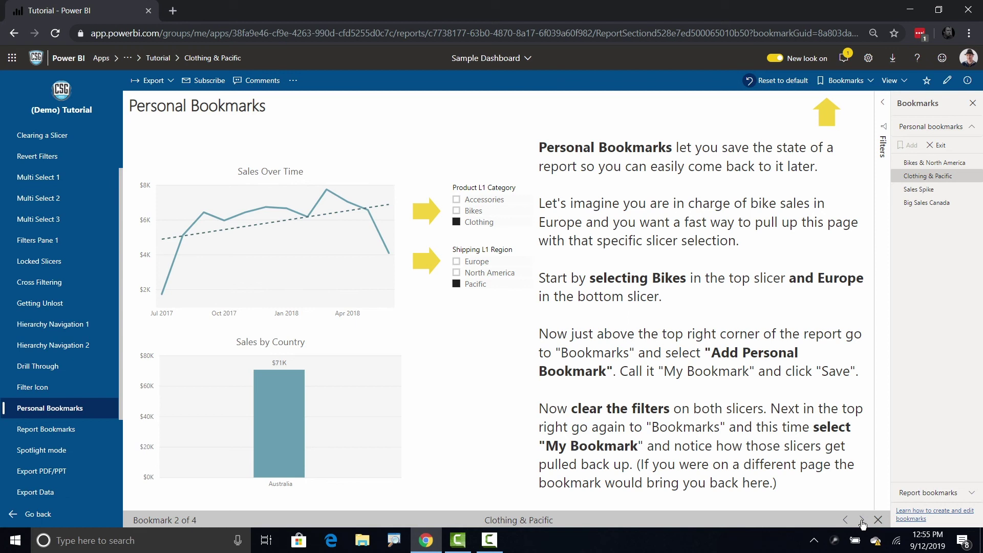
click(863, 521)
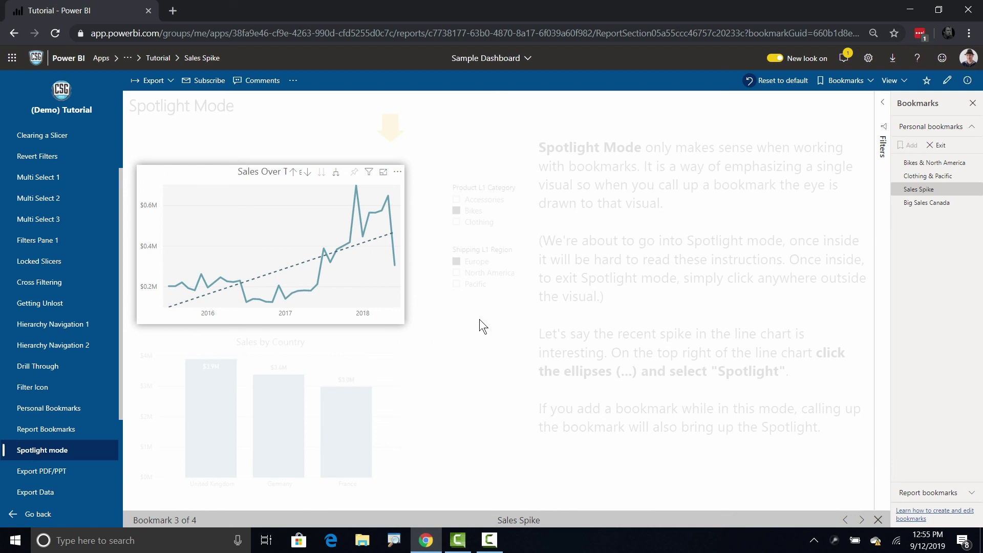
click(863, 520)
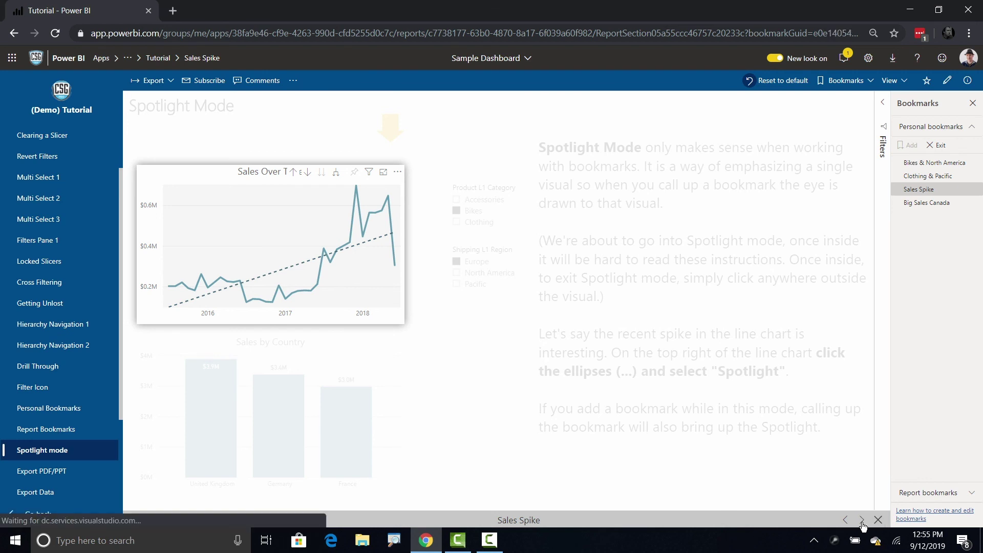